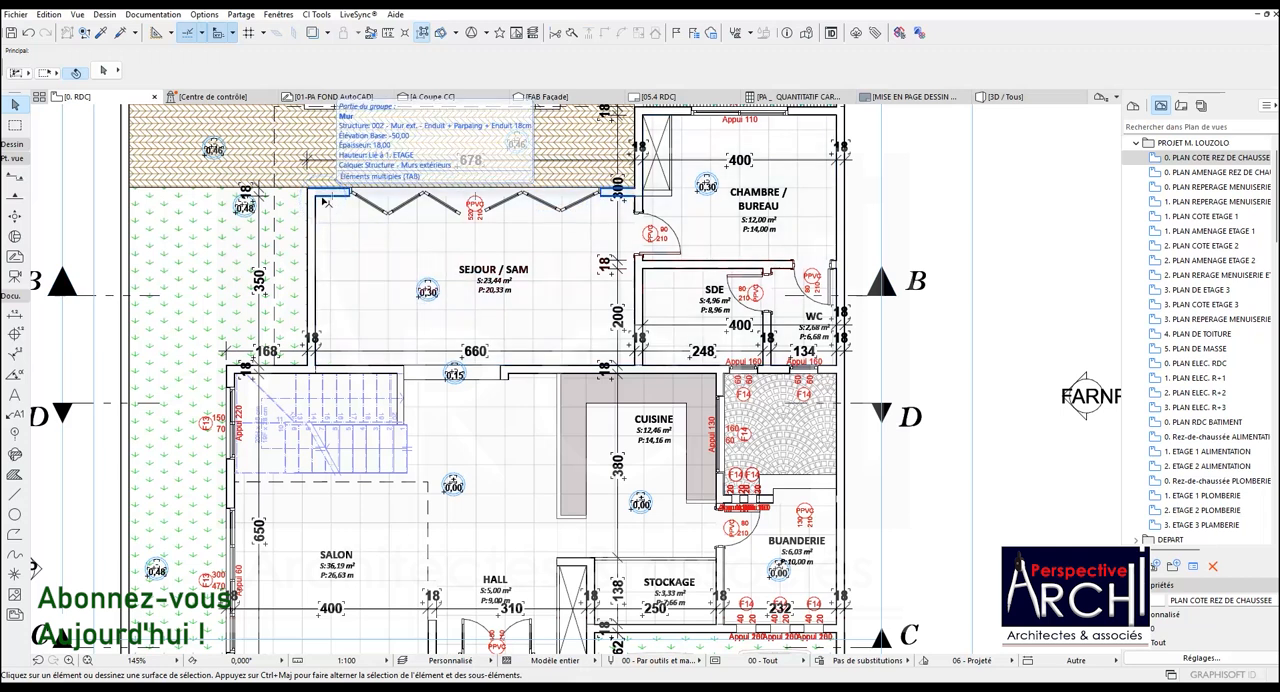
Select the SEJOUR / SAM zone on the ground floor plan and rename it SEJOUR / SALLE A MANGER
{"action": "key", "text": "Tab"}
{"action": "key", "text": "Tab"}
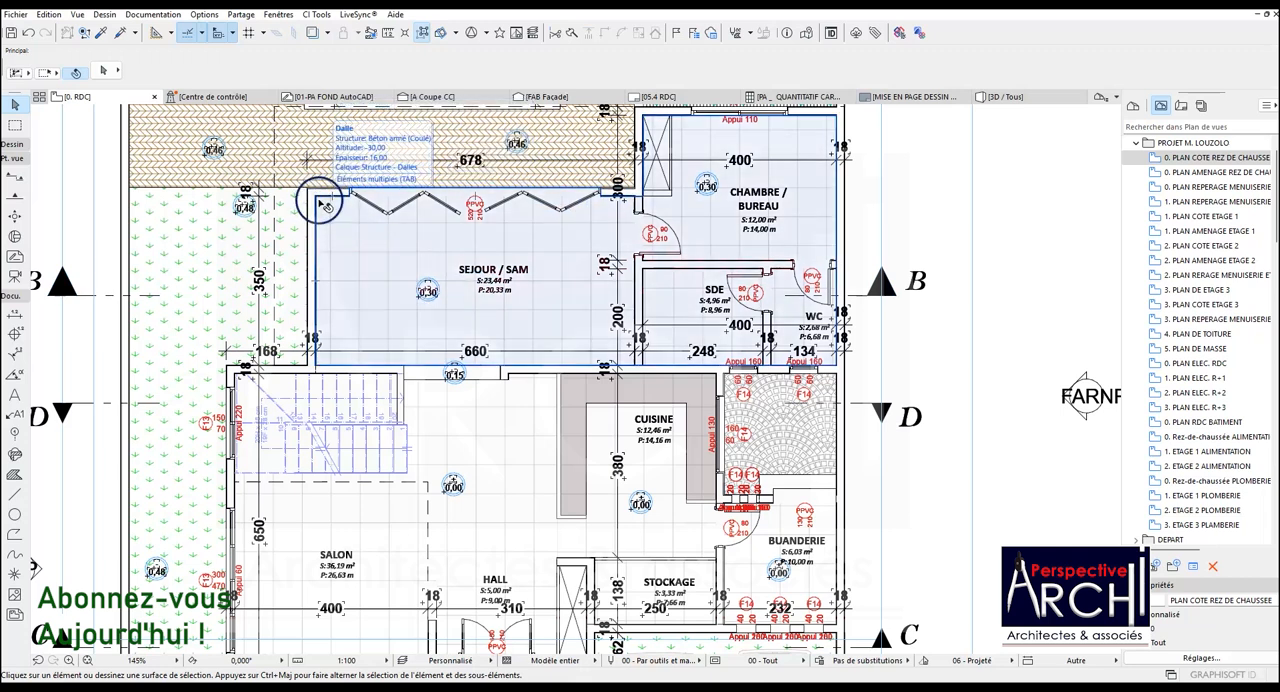
{"action": "left_click", "coordinate": [17, 146]}
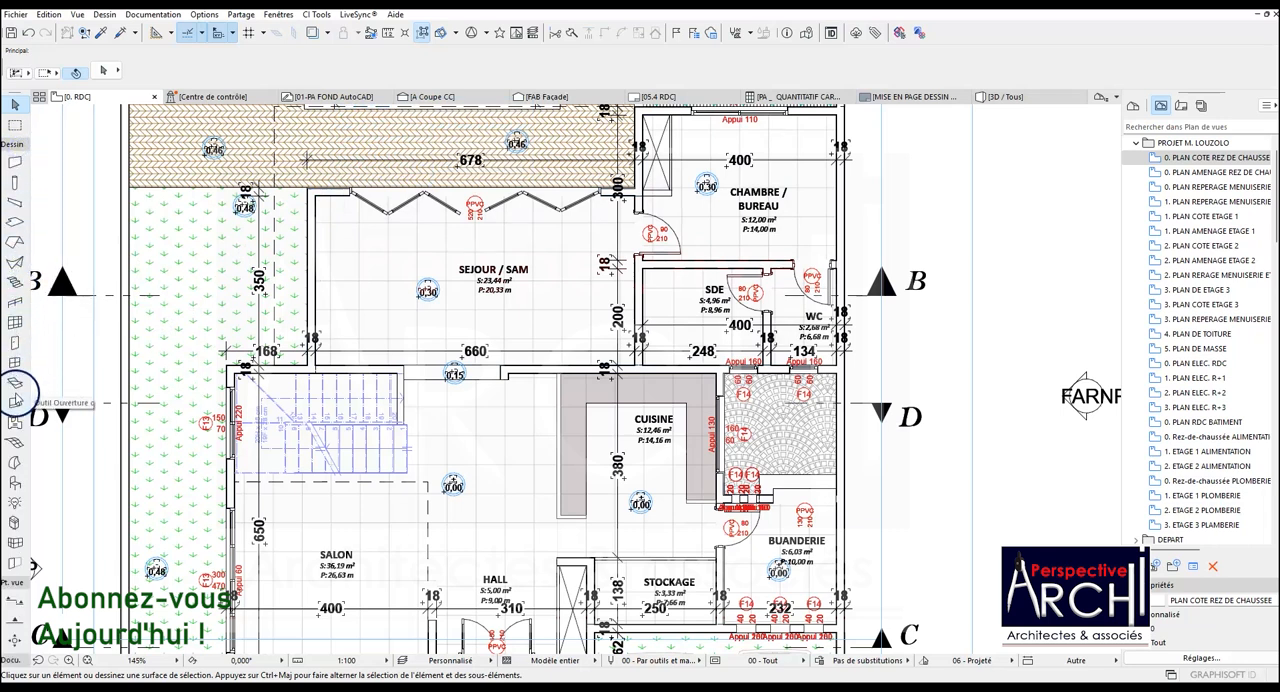
{"action": "left_click", "coordinate": [15, 422]}
{"action": "left_click", "coordinate": [340, 230]}
{"action": "left_click", "coordinate": [582, 62]}
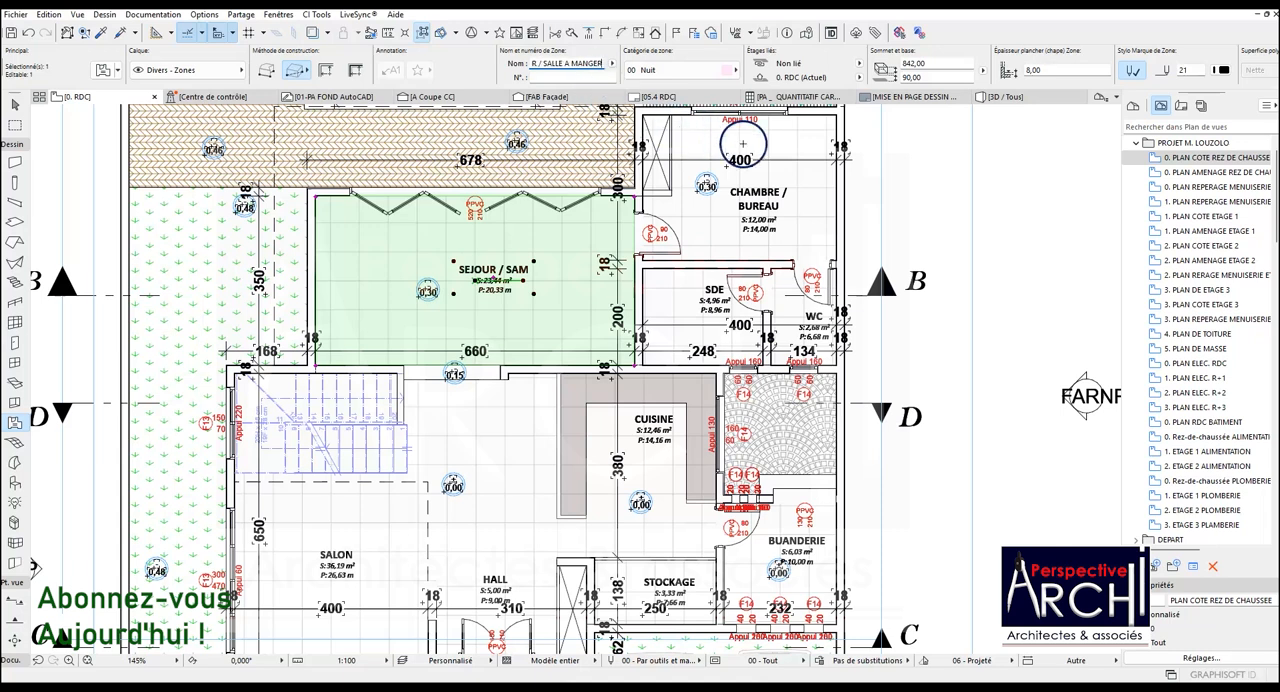
{"action": "key", "text": "Return"}
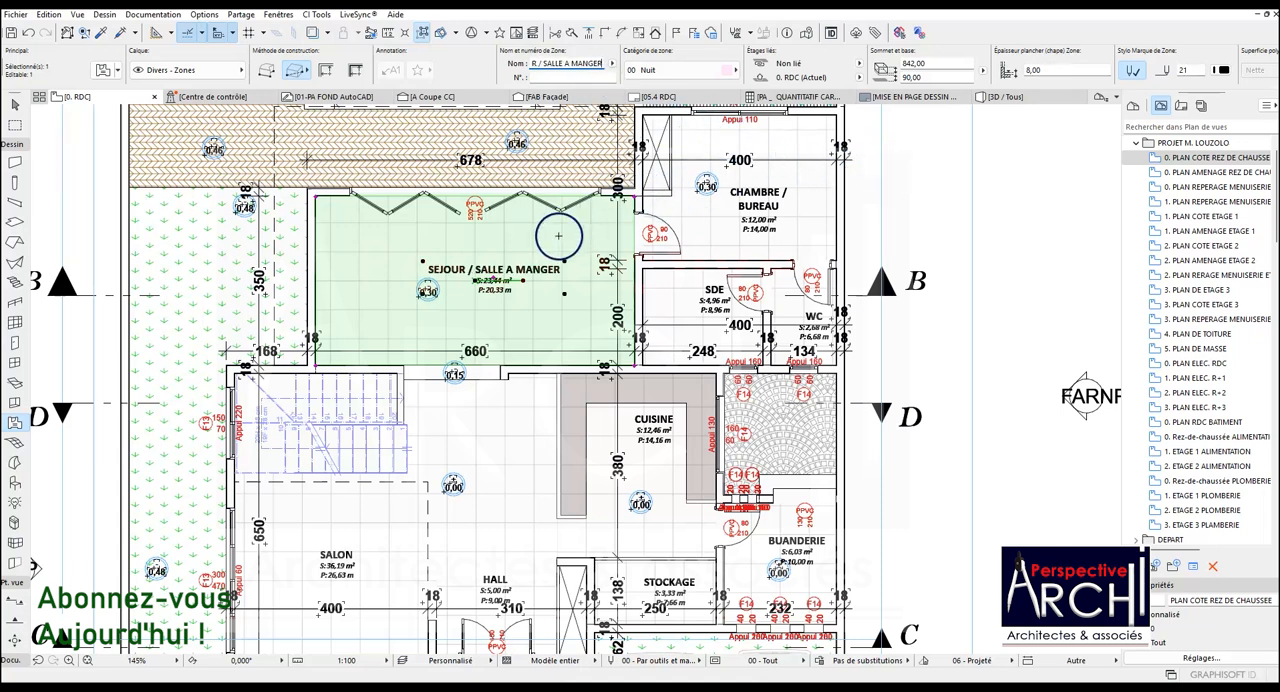
Move the SEJOUR / SALLE A MANGER zone label out of its room and over the SDE room
{"action": "scroll", "coordinate": [433, 263], "scroll_direction": "up", "scroll_amount": 2}
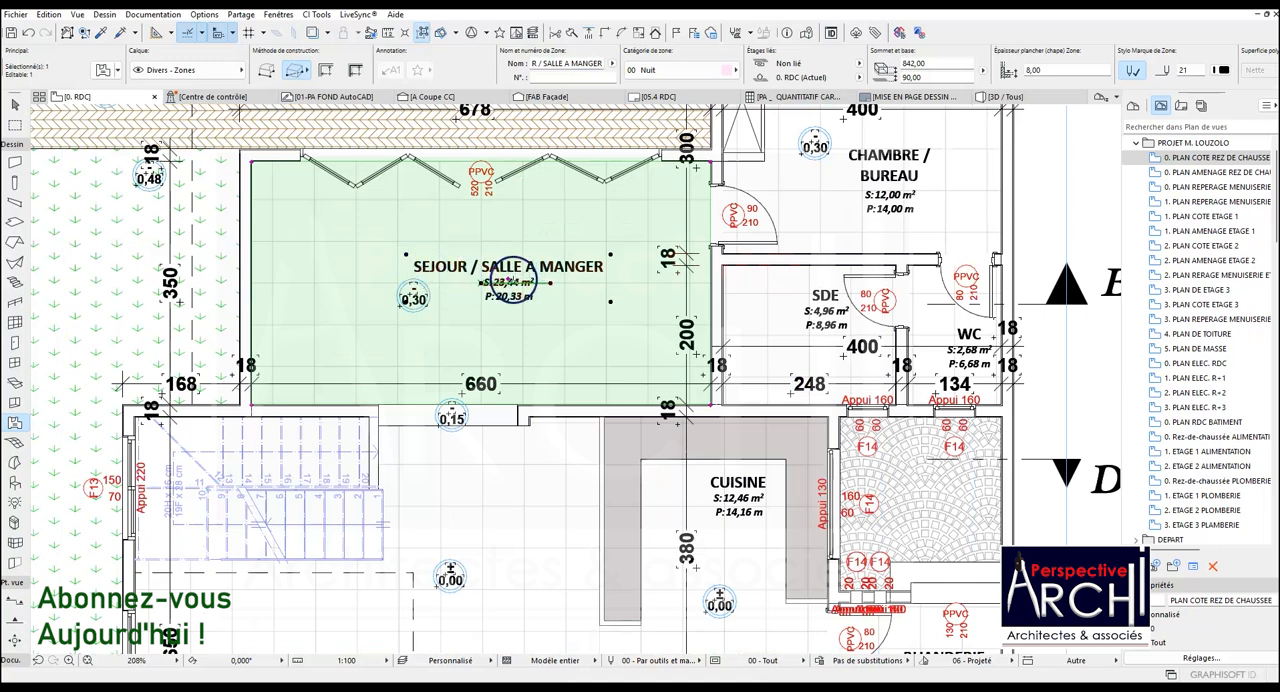
{"action": "left_click", "coordinate": [550, 283]}
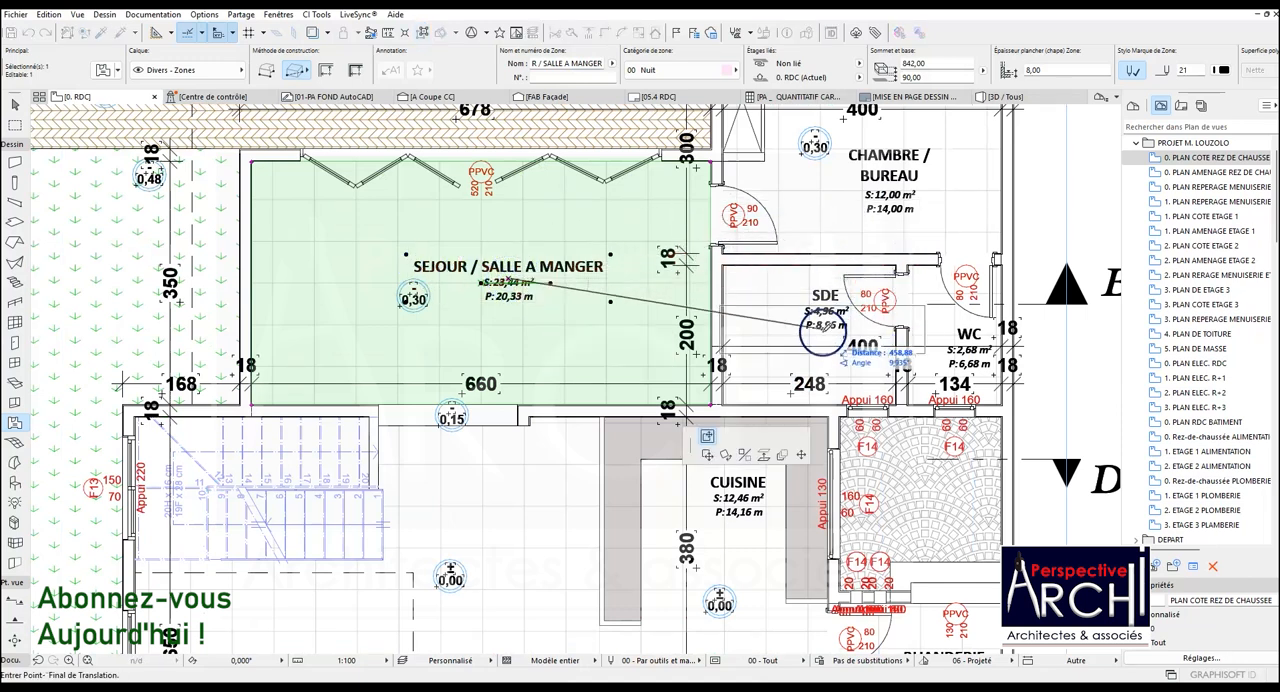
{"action": "left_click", "coordinate": [765, 328]}
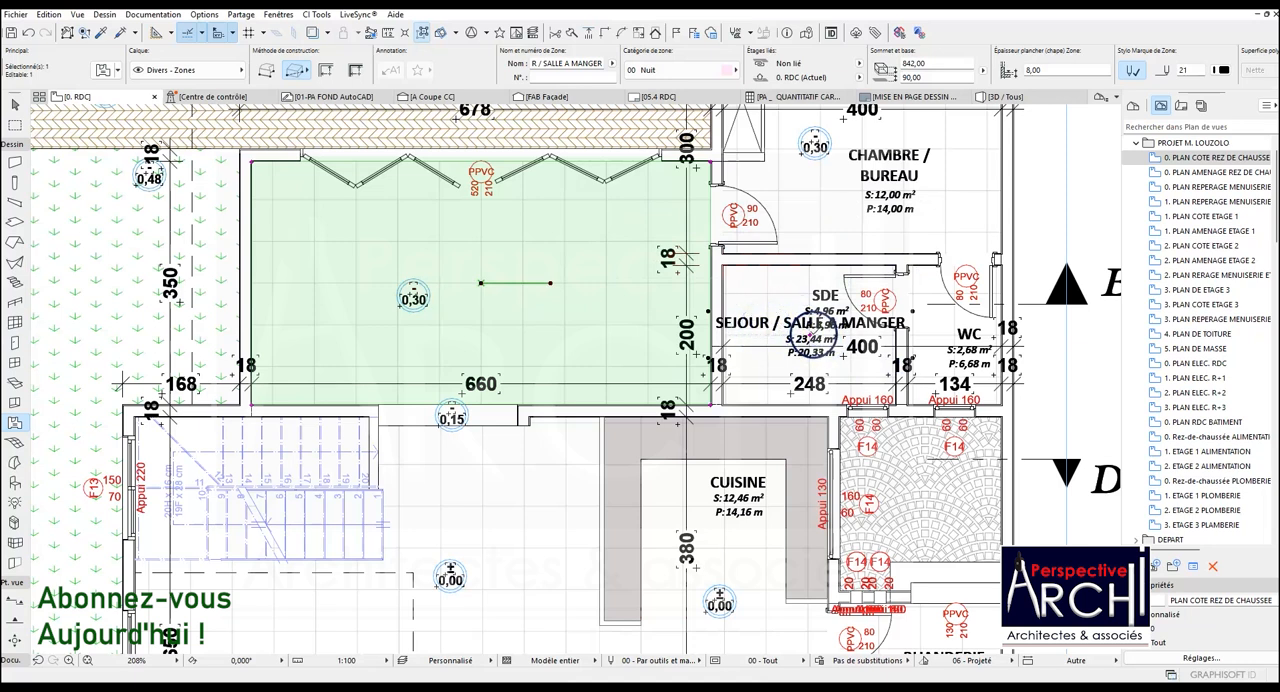
{"action": "key", "text": "Escape"}
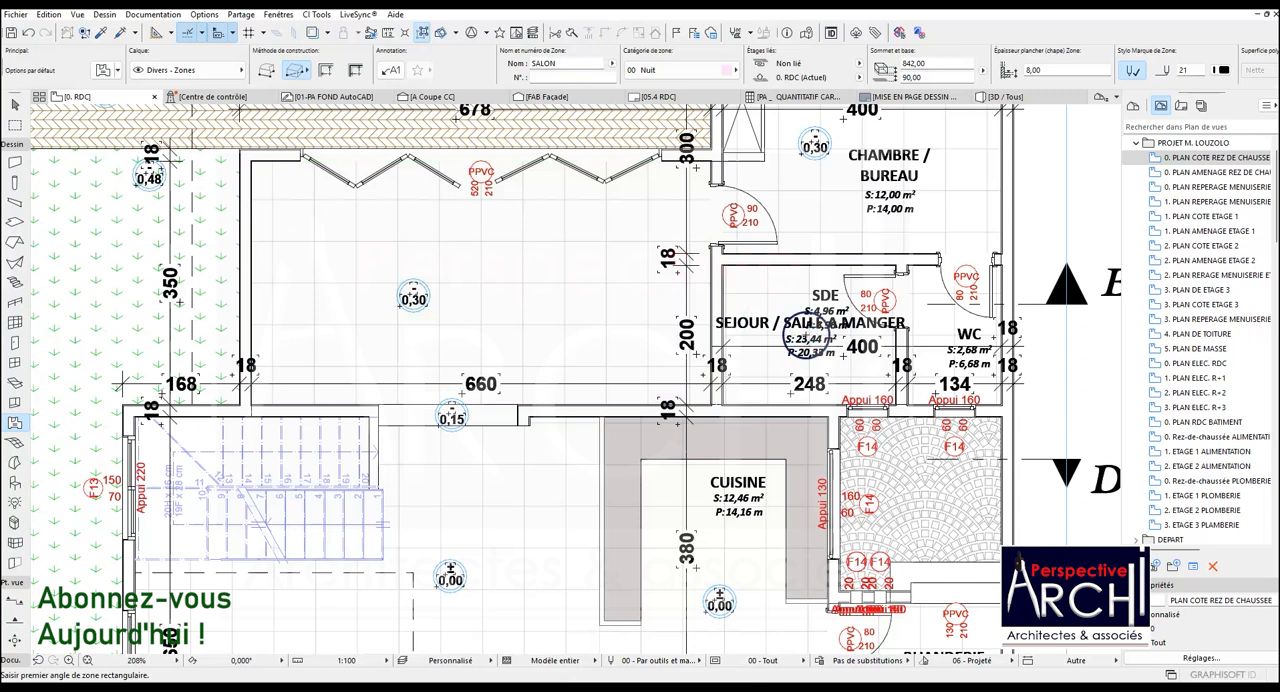
Move the displaced zone label back inside the SEJOUR / SALLE A MANGER room, just above its centre
{"action": "left_click", "coordinate": [719, 297], "text": "shift"}
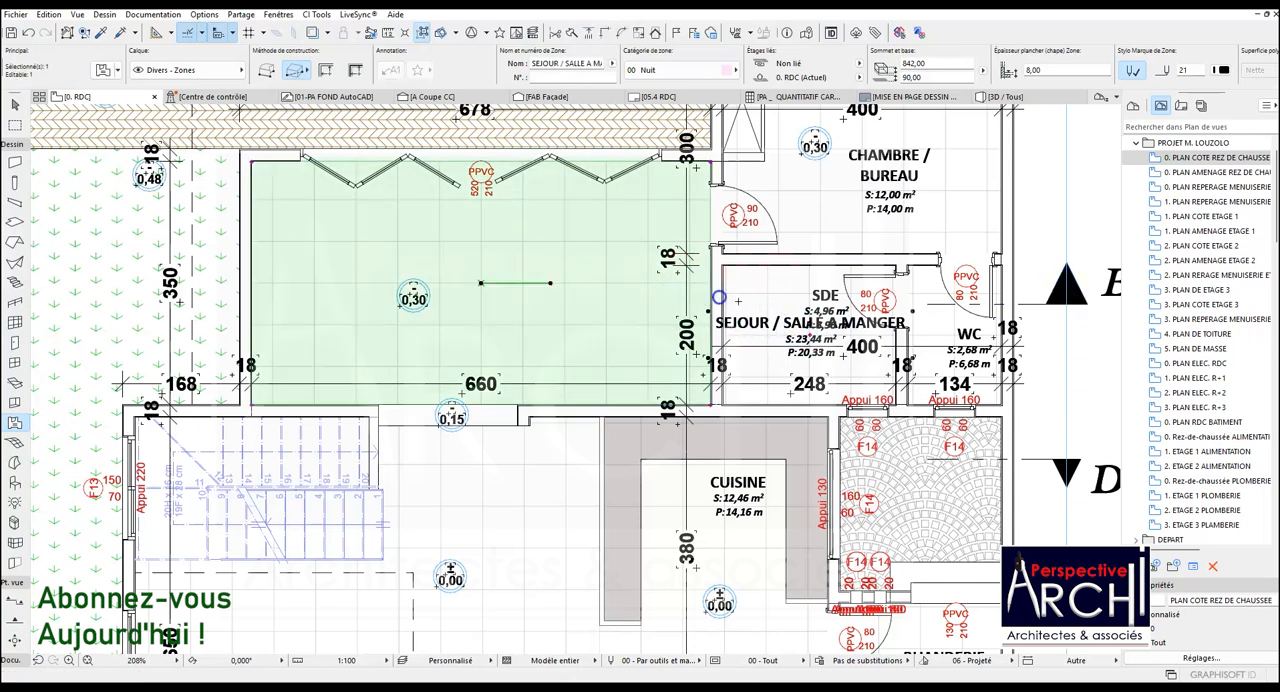
{"action": "left_click", "coordinate": [812, 334]}
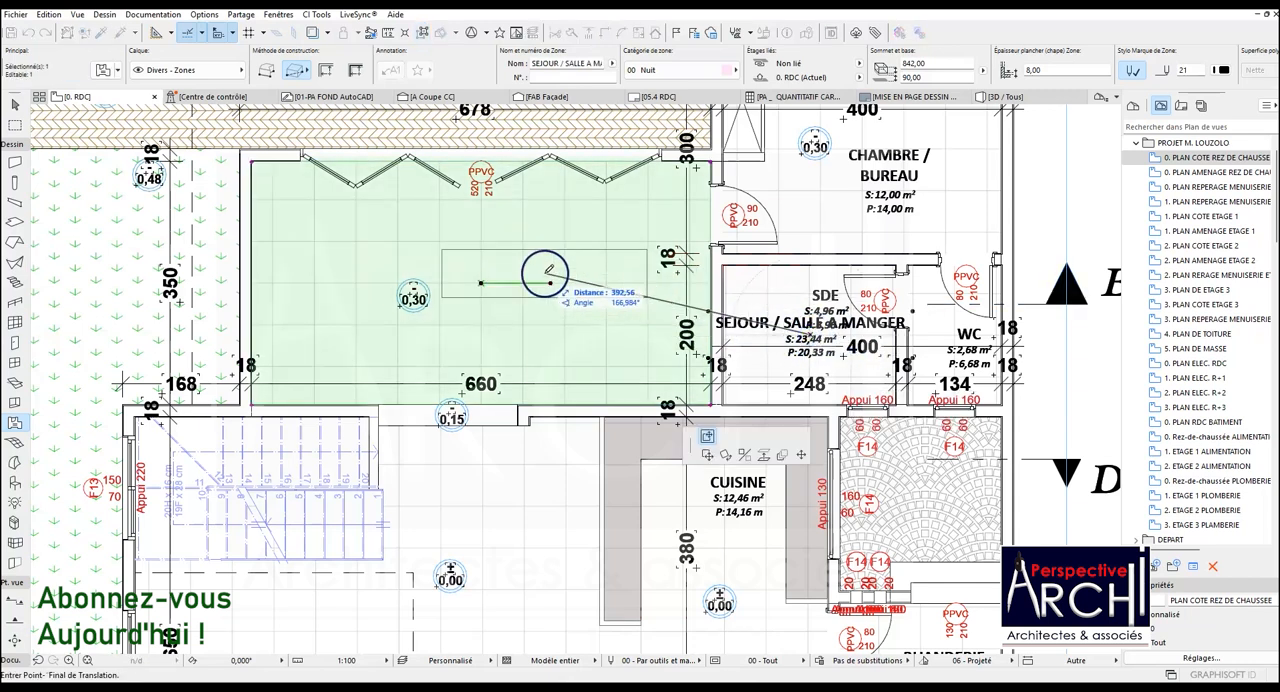
{"action": "left_click", "coordinate": [479, 254]}
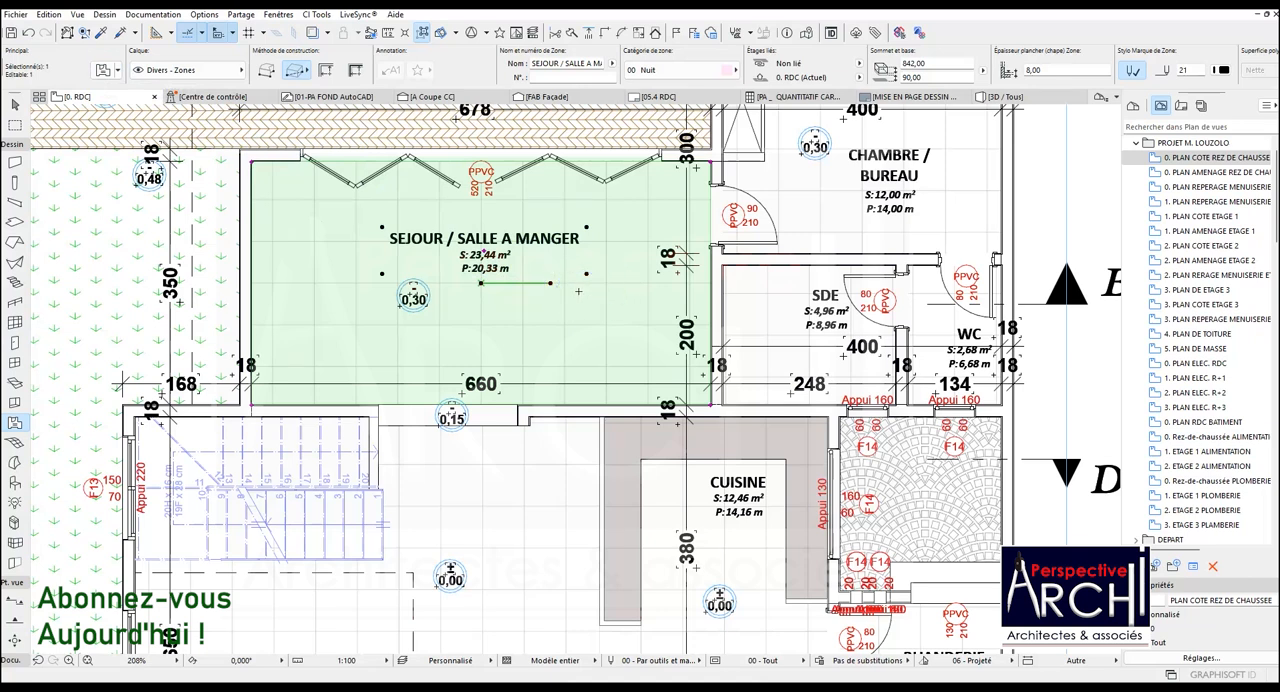
Review the selected zone's label settings pages, from Représentation 2D 1:50 through the Contenu 1:100 pages to Apparence 1:100
{"action": "left_click", "coordinate": [101, 73]}
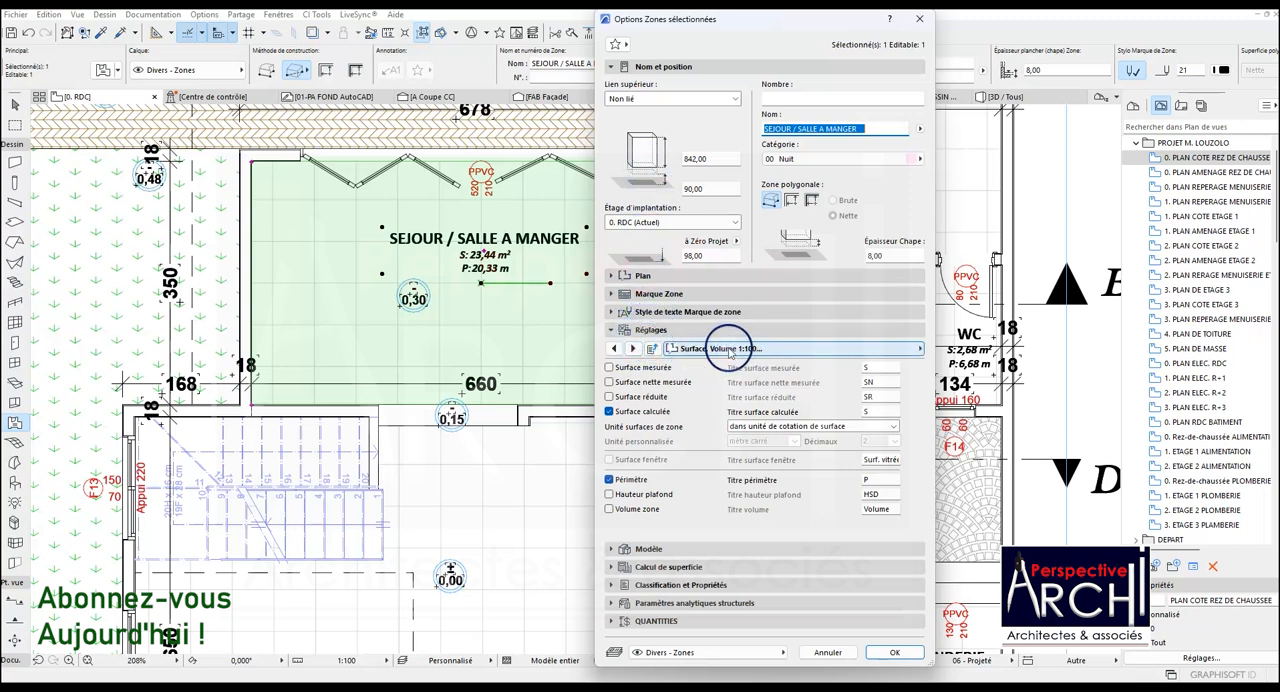
{"action": "left_click", "coordinate": [613, 348]}
{"action": "left_click", "coordinate": [611, 348]}
{"action": "left_click", "coordinate": [610, 348]}
{"action": "left_click", "coordinate": [612, 348]}
{"action": "left_click", "coordinate": [613, 348]}
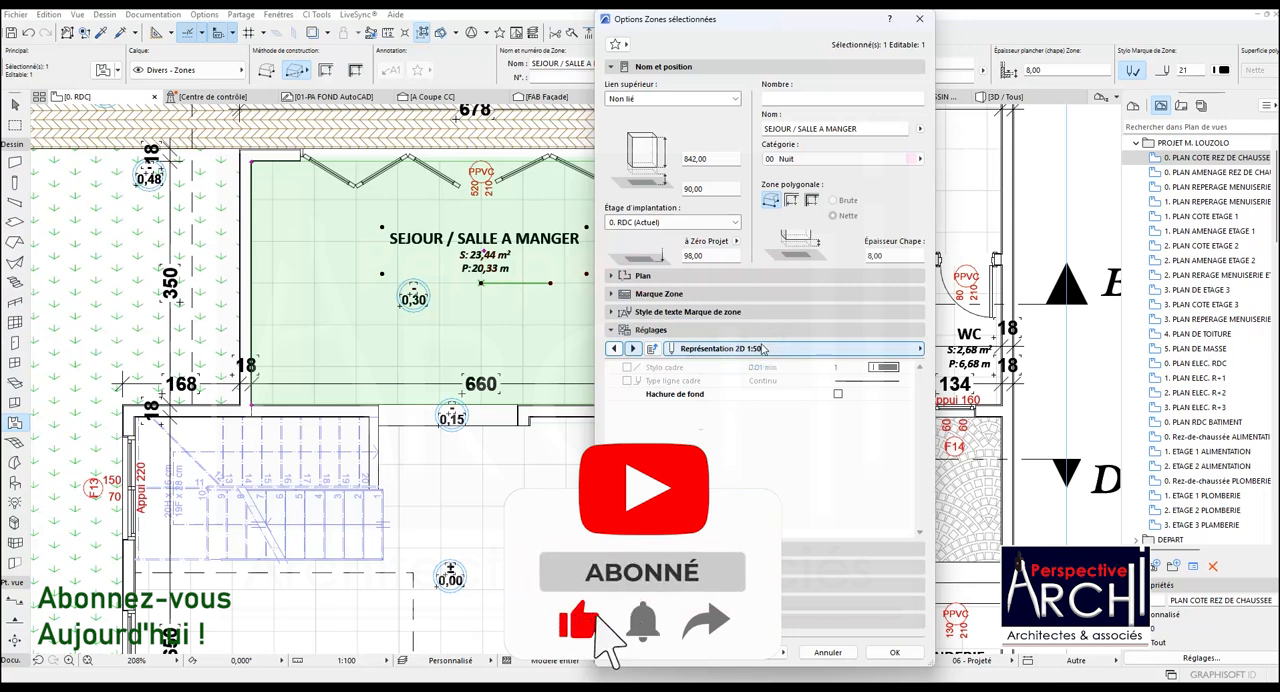
{"action": "left_click", "coordinate": [633, 348]}
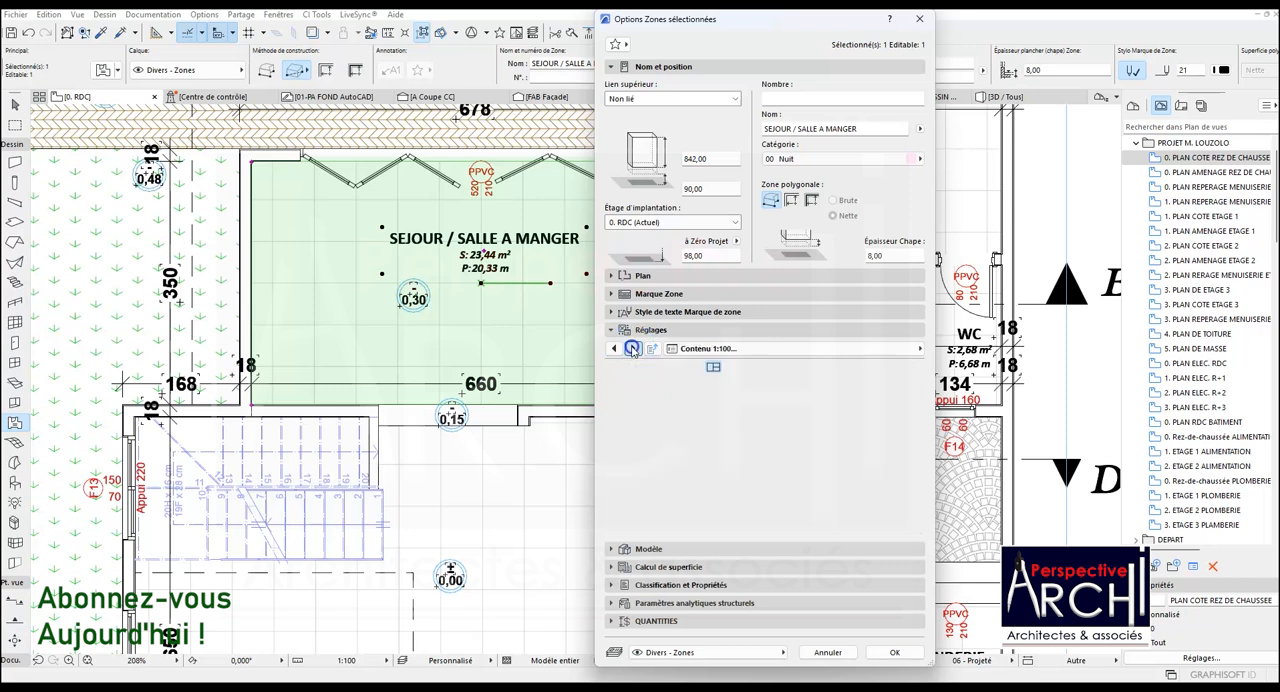
{"action": "left_click", "coordinate": [633, 348]}
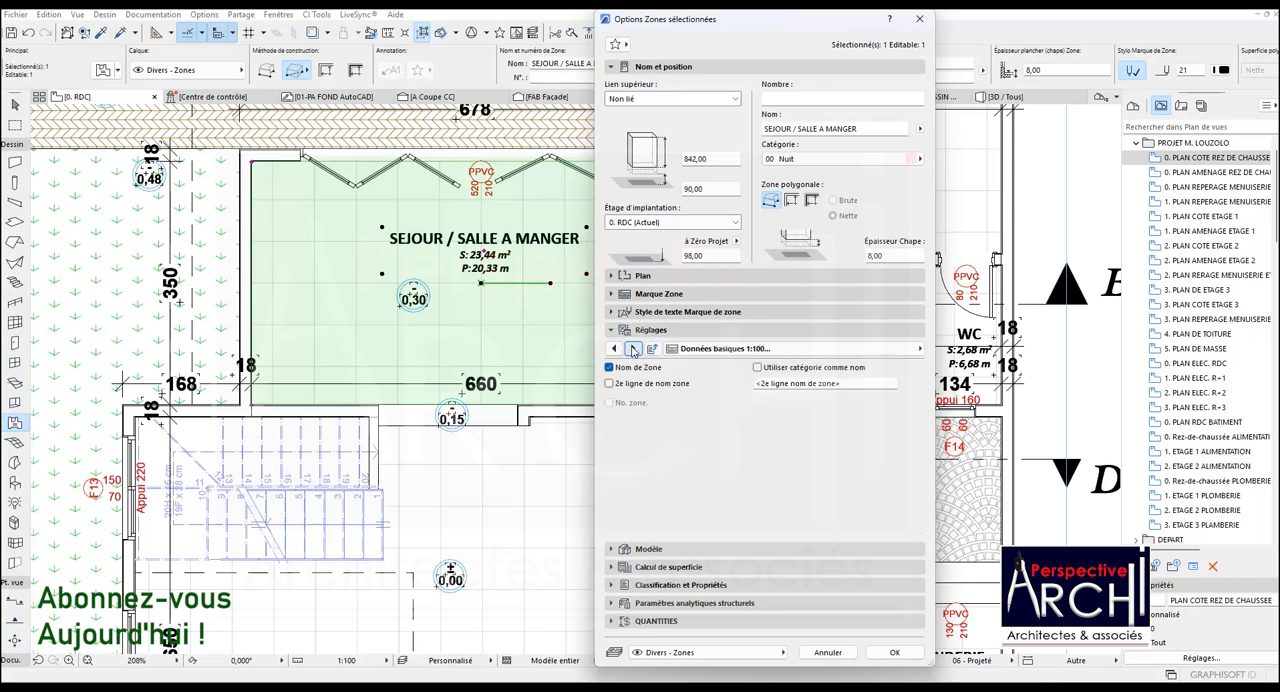
{"action": "left_click", "coordinate": [633, 348]}
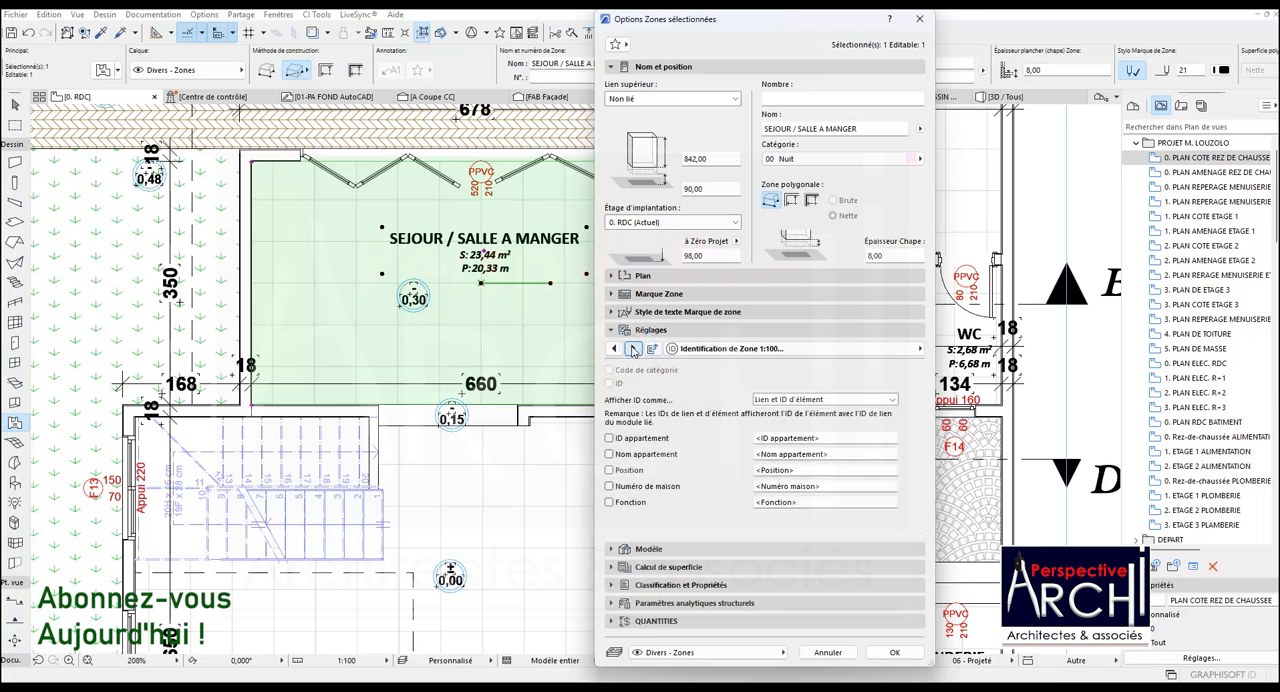
{"action": "left_click", "coordinate": [633, 348]}
{"action": "left_click", "coordinate": [633, 348]}
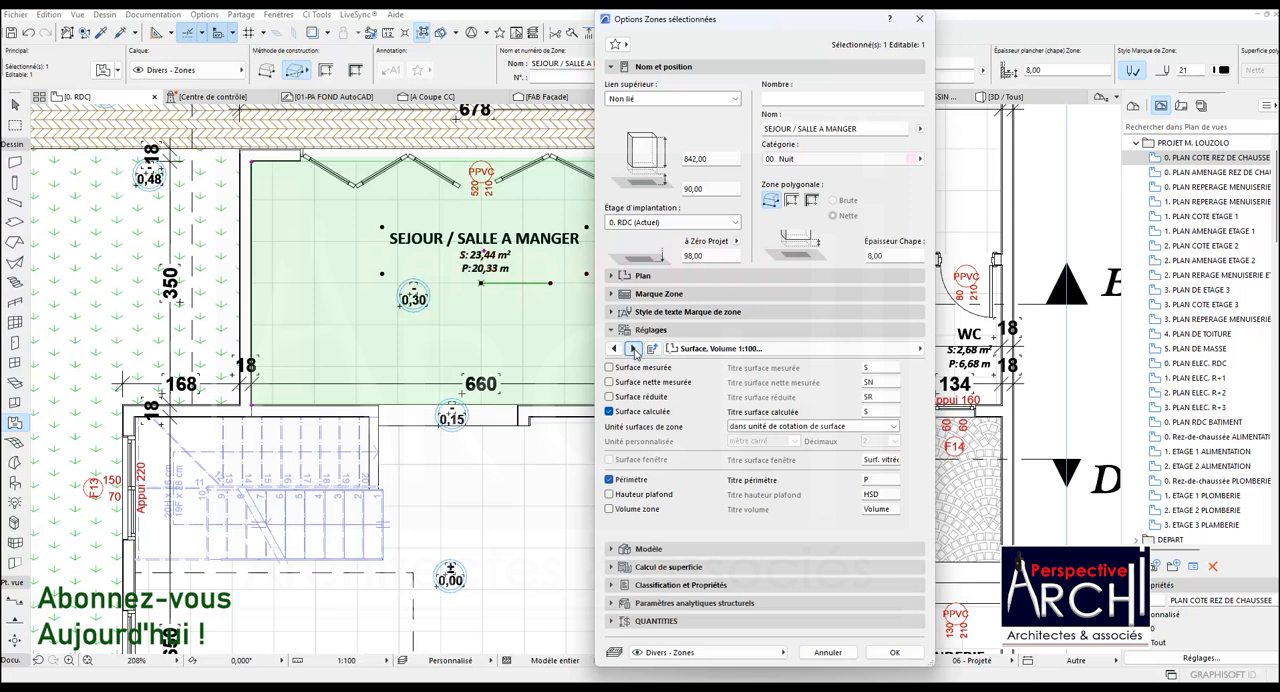
{"action": "left_click", "coordinate": [633, 348]}
{"action": "left_click", "coordinate": [633, 348]}
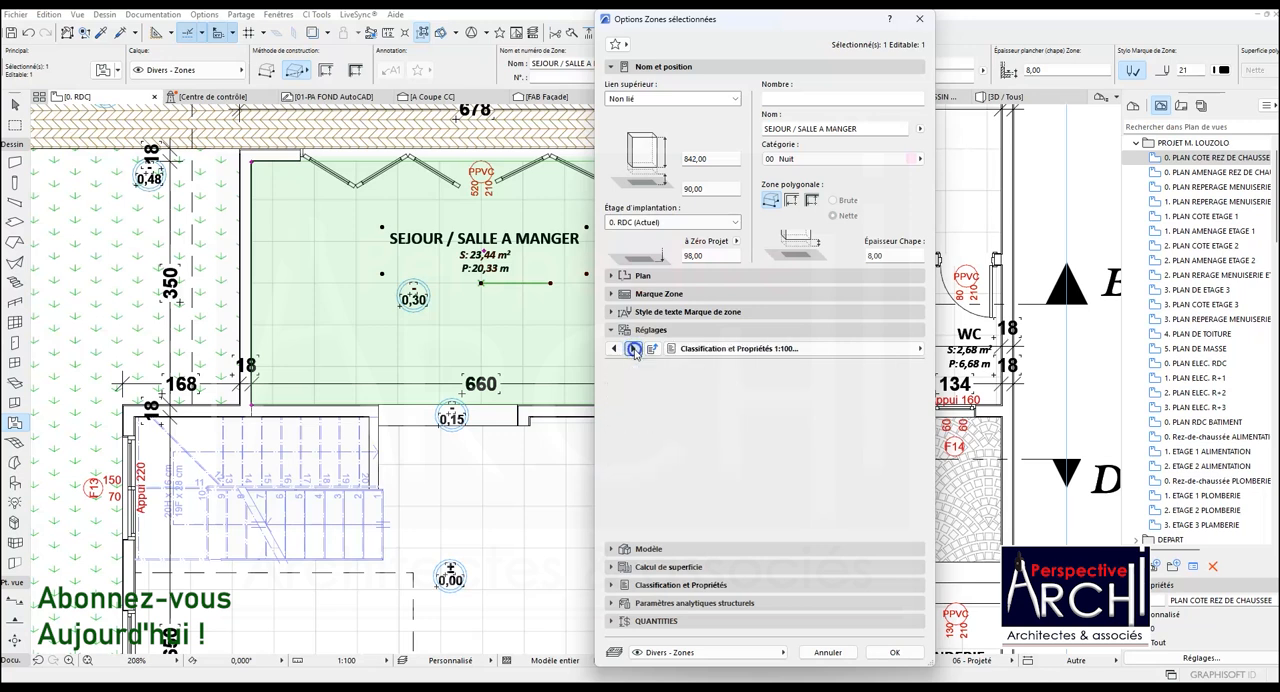
{"action": "left_click", "coordinate": [633, 348]}
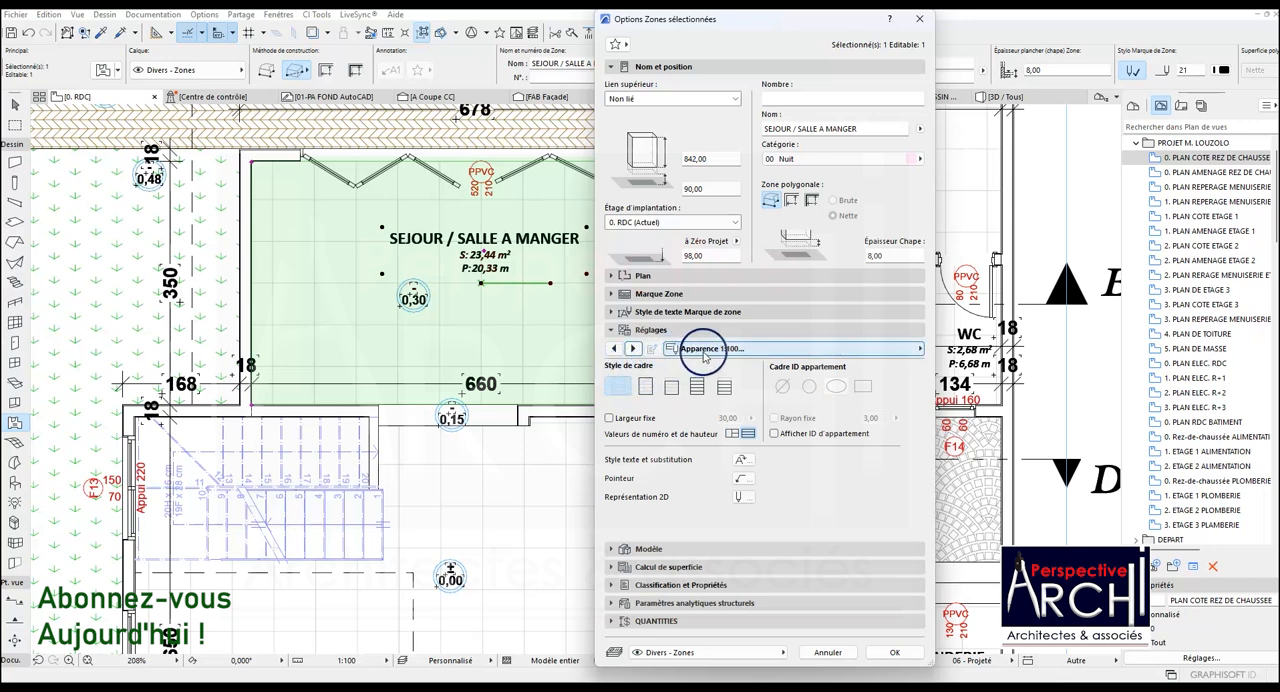
Enable Largeur fixe for the zone label in the Apparence 1:100 settings, set it to 60, and apply
{"action": "left_click", "coordinate": [921, 349]}
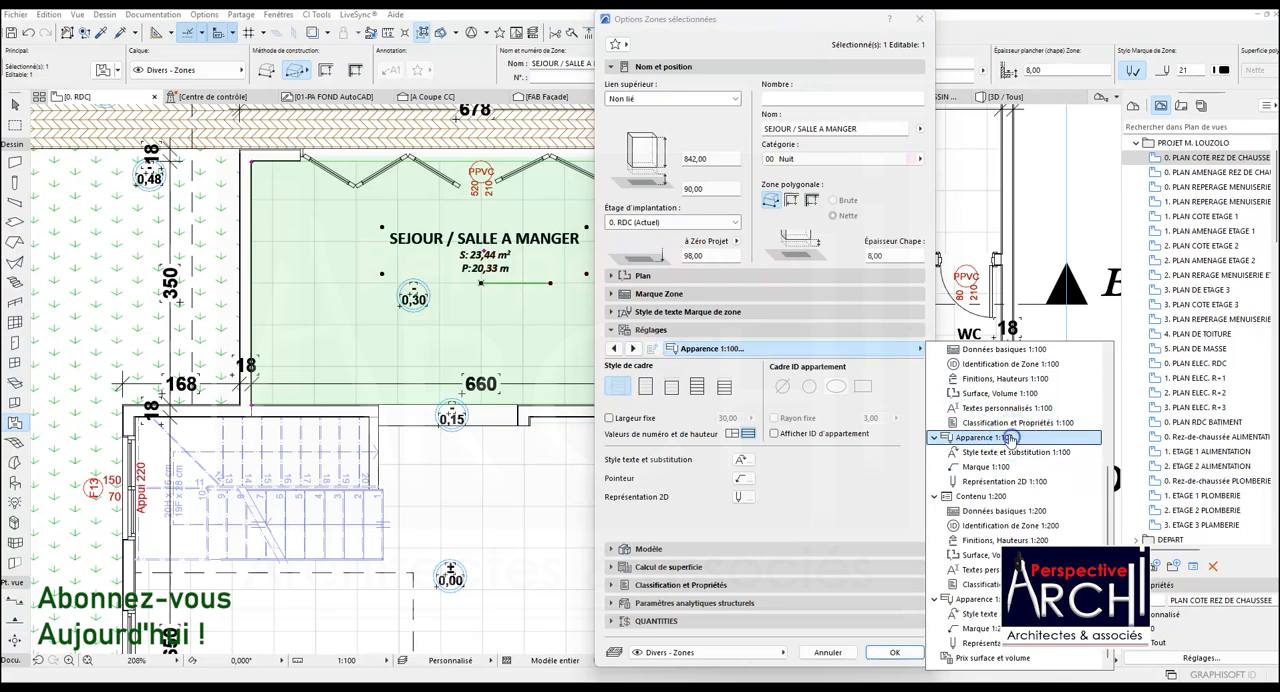
{"action": "left_click", "coordinate": [751, 400]}
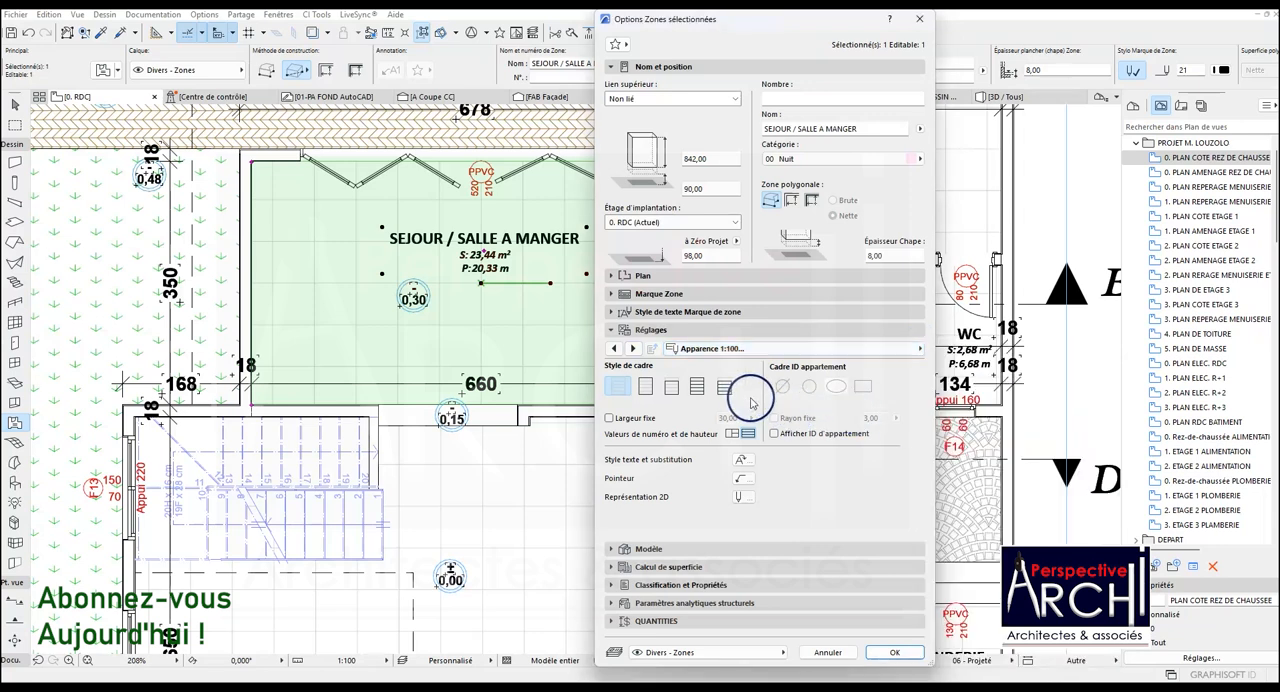
{"action": "left_click", "coordinate": [609, 419]}
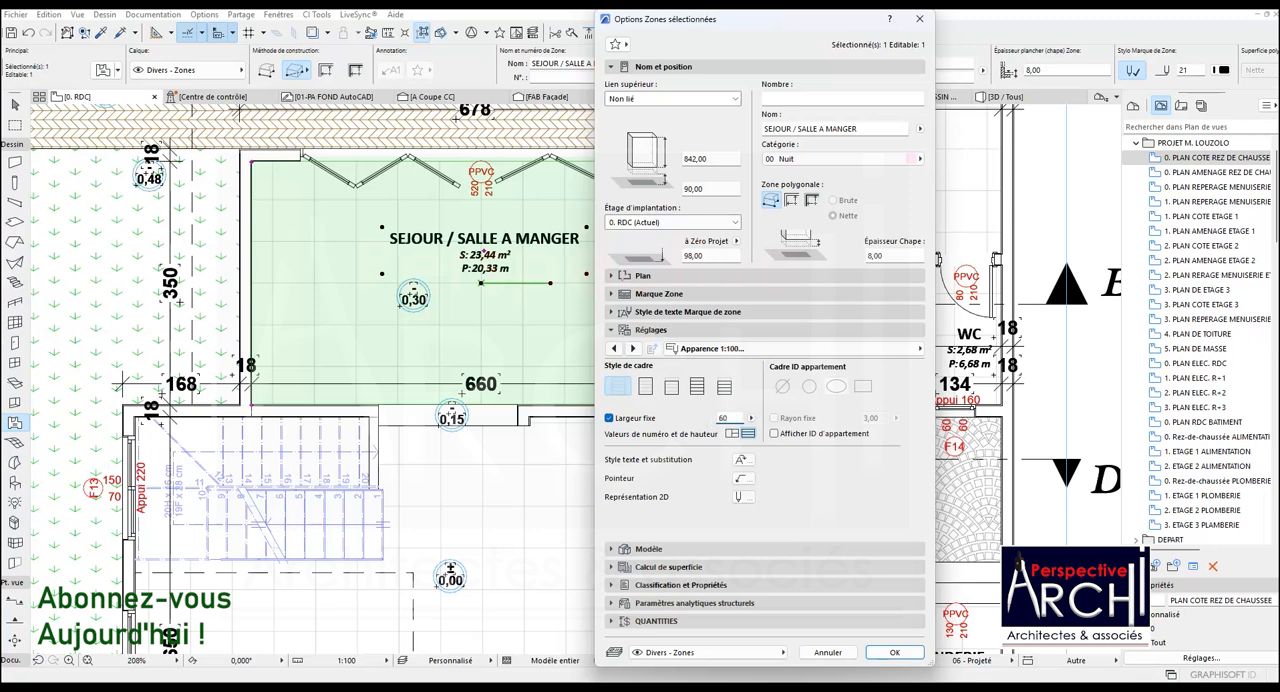
{"action": "left_click", "coordinate": [727, 418]}
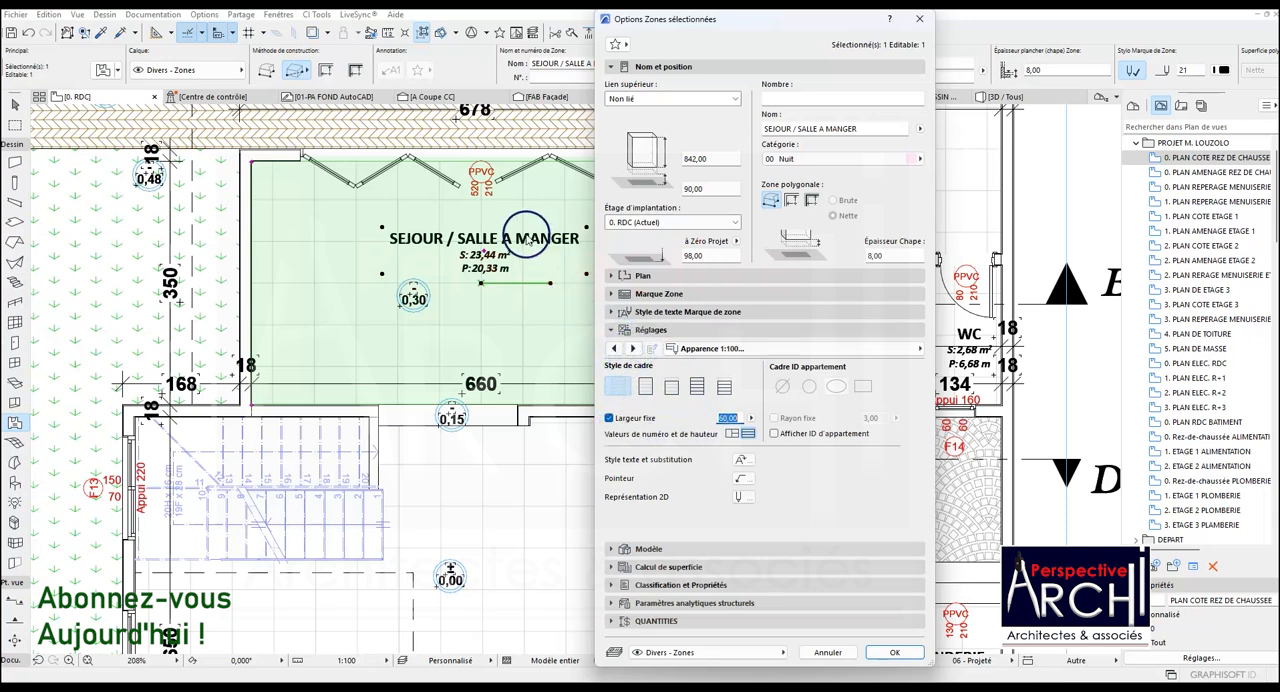
{"action": "left_click", "coordinate": [893, 652]}
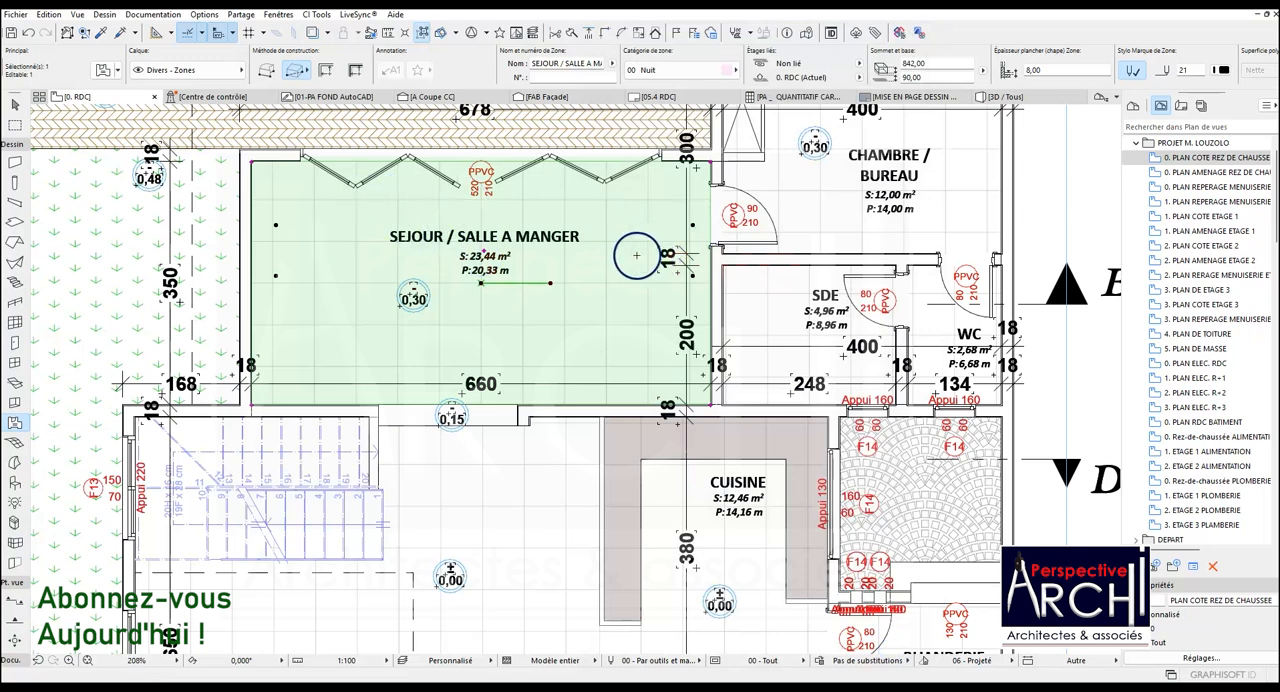
Set the zone label's Largeur fixe to 20 in the selected zone's settings and apply
{"action": "left_click", "coordinate": [103, 69]}
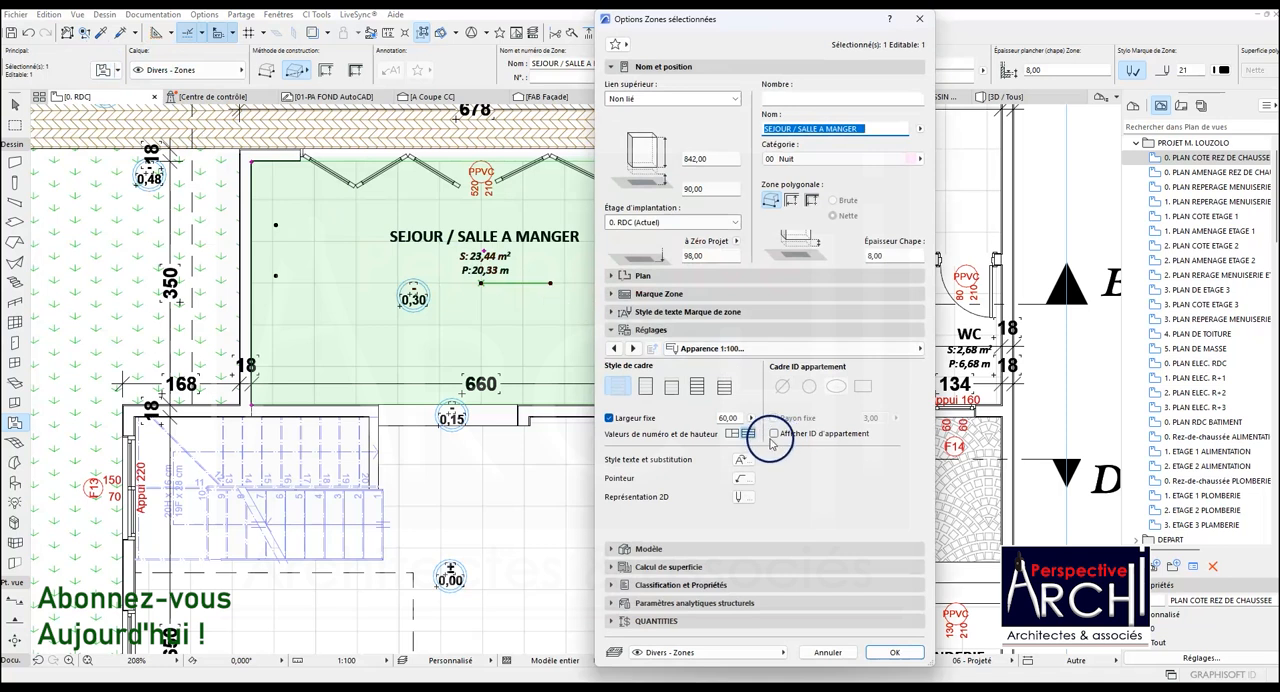
{"action": "left_click", "coordinate": [727, 418]}
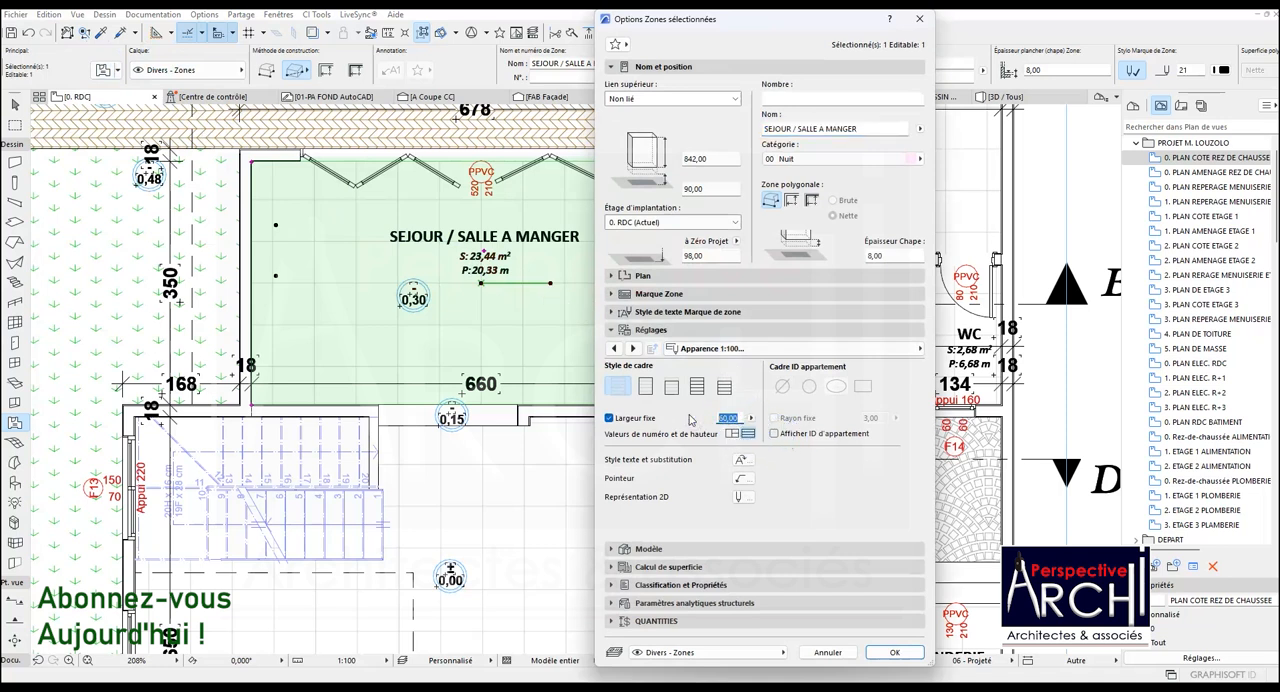
{"action": "type", "text": "20"}
{"action": "left_click", "coordinate": [895, 652]}
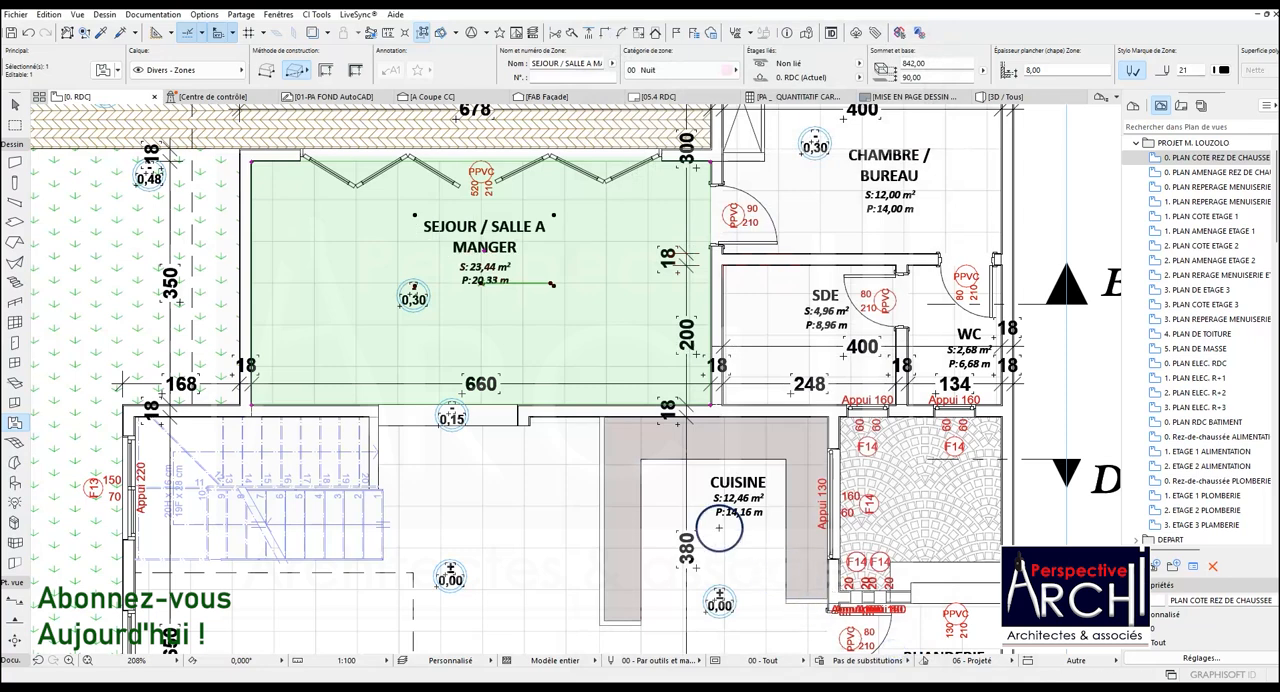
Set the zone label's Largeur fixe to 15 in the Apparence 1:100 settings and apply
{"action": "scroll", "coordinate": [472, 225], "scroll_direction": "up", "scroll_amount": 3}
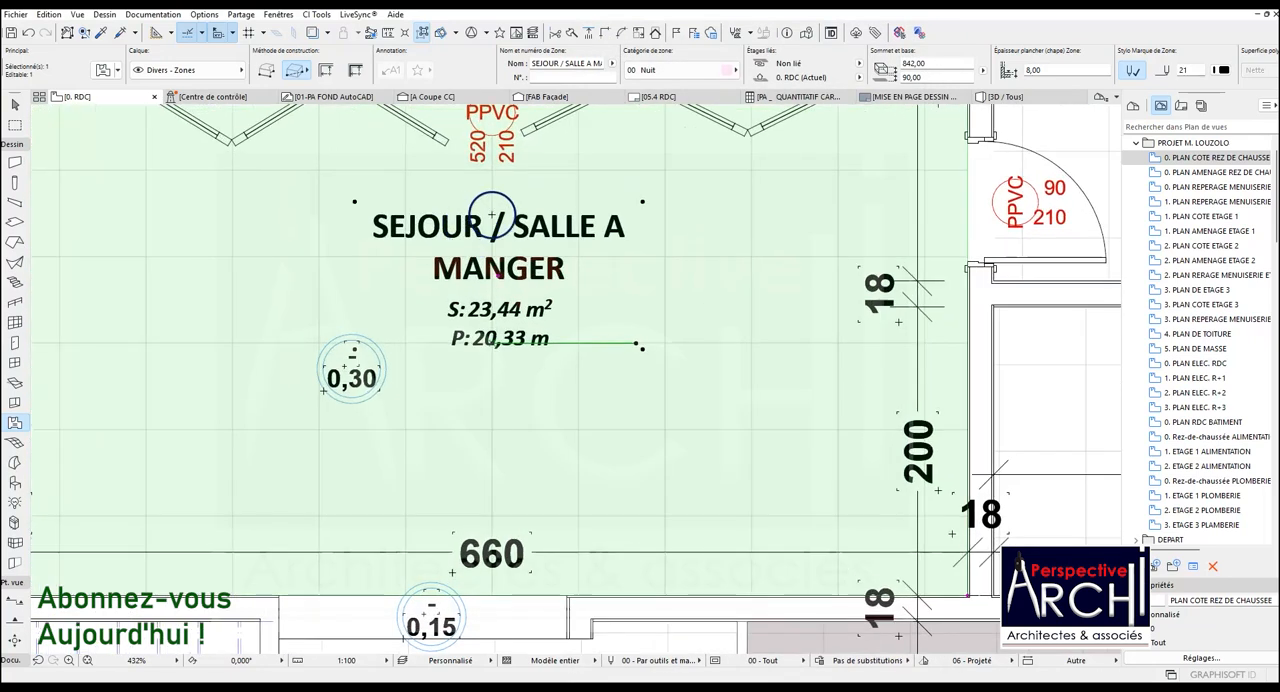
{"action": "left_click", "coordinate": [106, 68]}
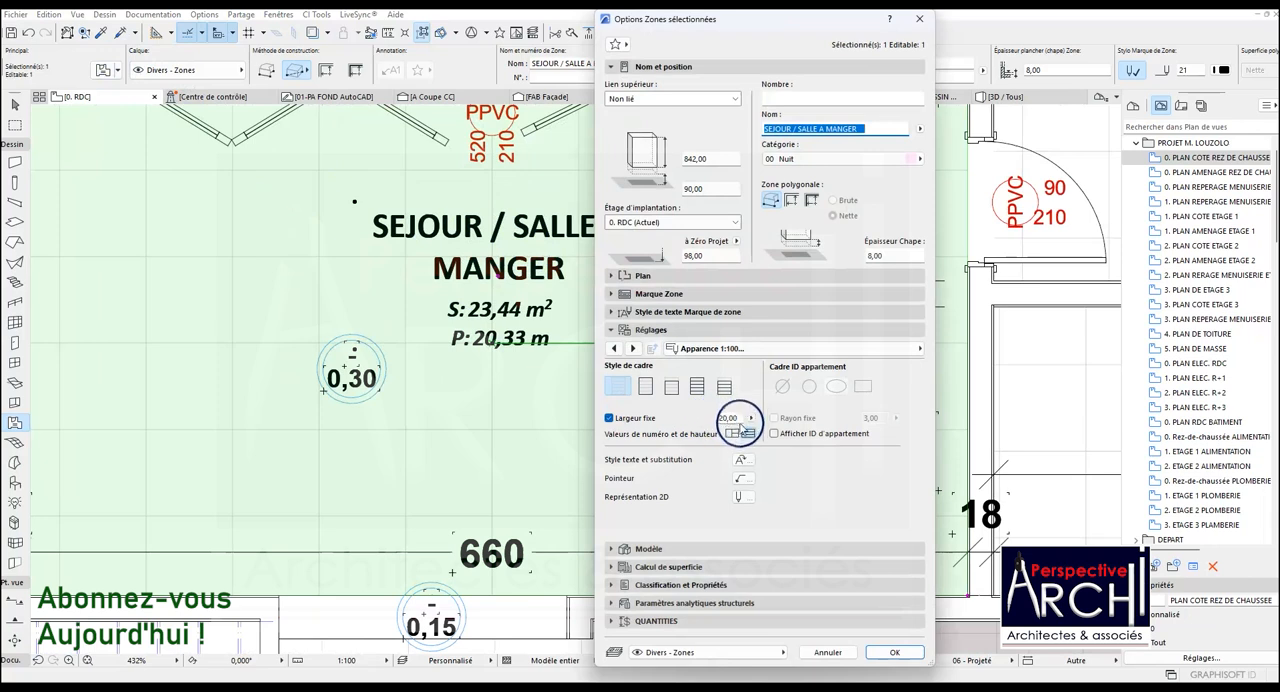
{"action": "left_click", "coordinate": [731, 419]}
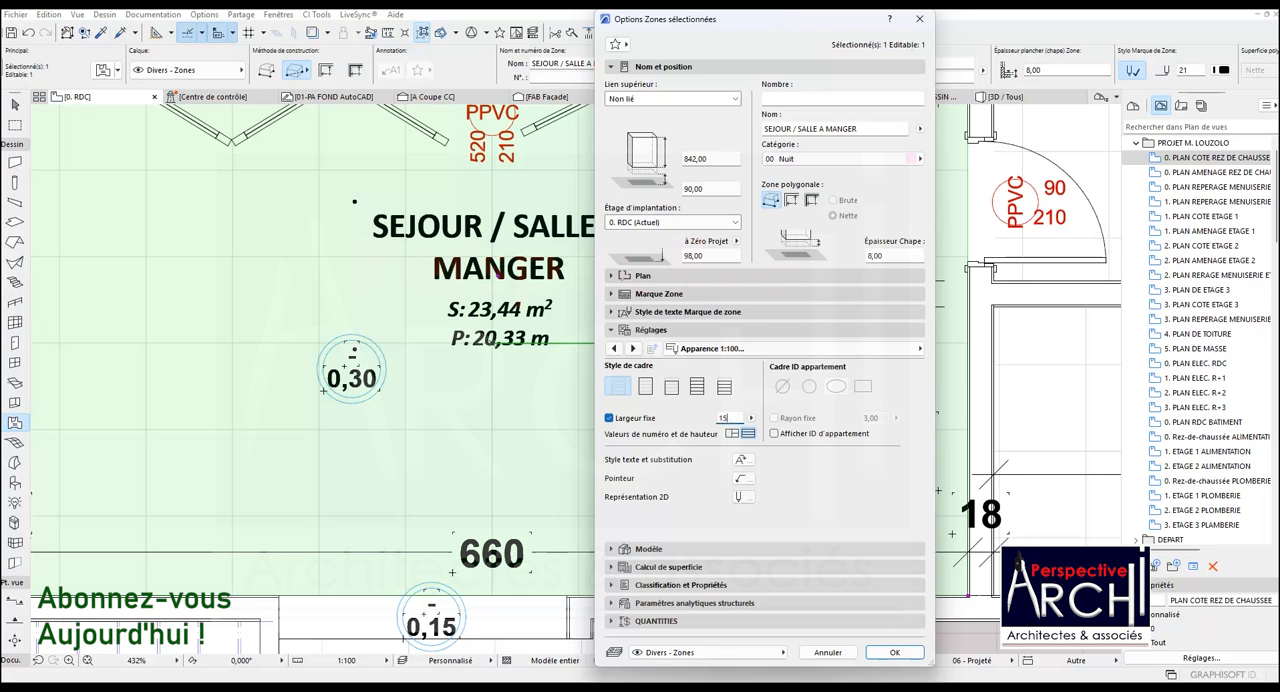
{"action": "left_click", "coordinate": [894, 652]}
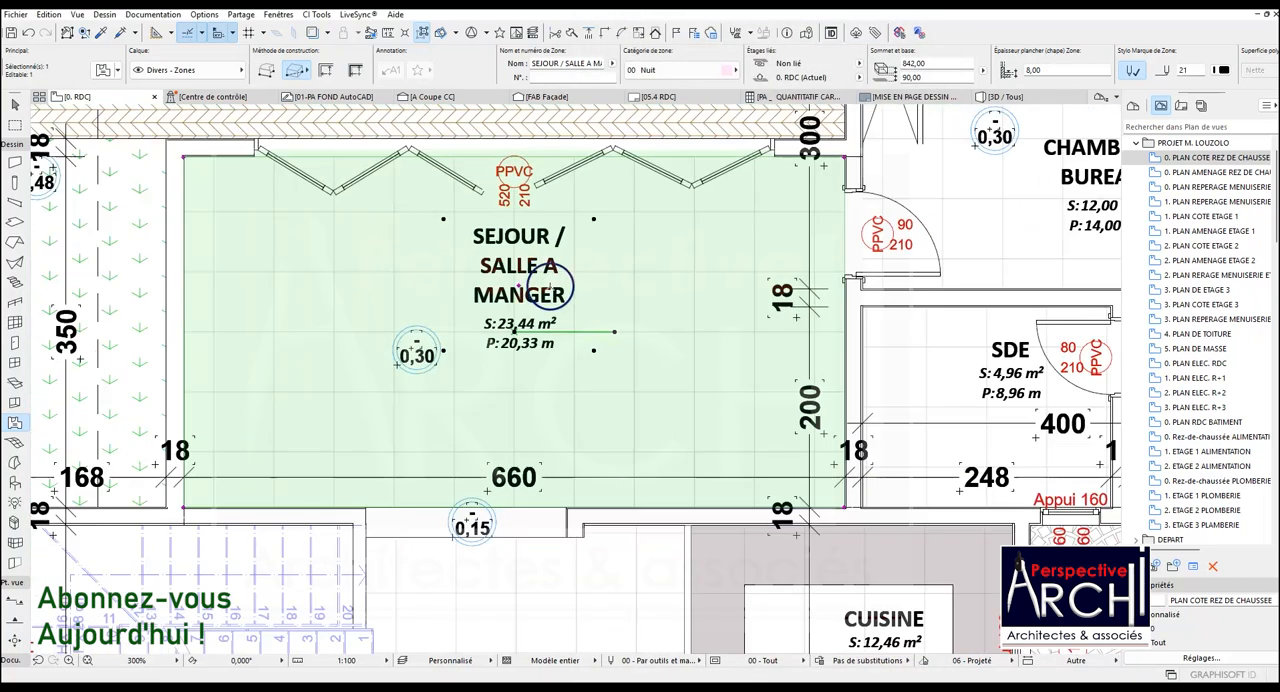
Move the SEJOUR / SALLE A MANGER label slightly right and down within its room
{"action": "scroll", "coordinate": [535, 258], "scroll_direction": "down", "scroll_amount": 2}
{"action": "left_click_drag", "start_coordinate": [518, 283], "coordinate": [554, 303]}
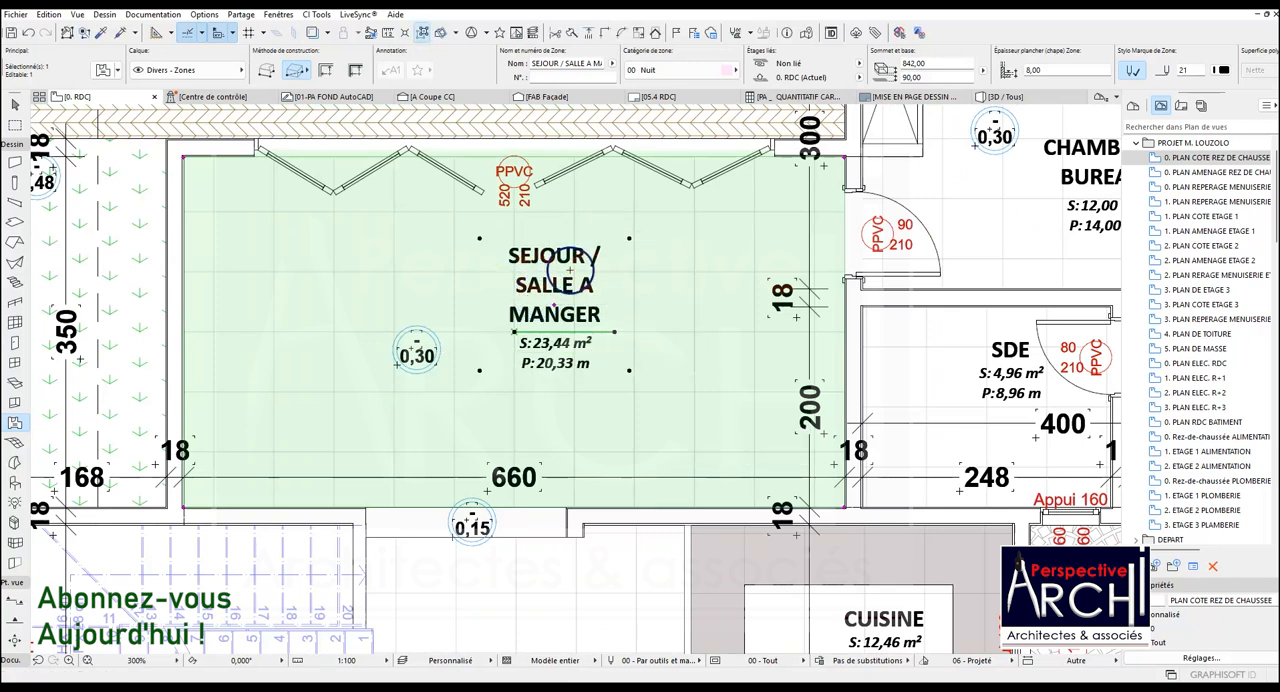
Examine how the zone label's wrapped name looks on the plan at different zoom levels
{"action": "scroll", "coordinate": [588, 272], "scroll_direction": "up", "scroll_amount": 3}
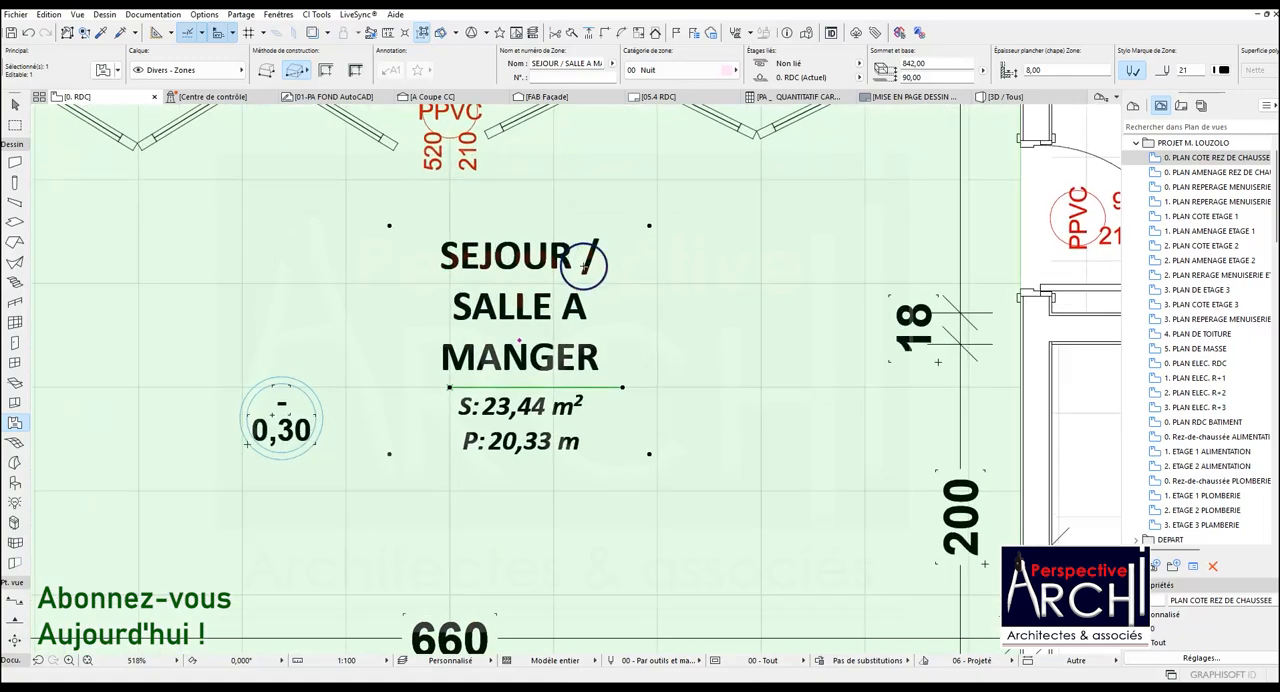
{"action": "scroll", "coordinate": [560, 251], "scroll_direction": "down", "scroll_amount": 4}
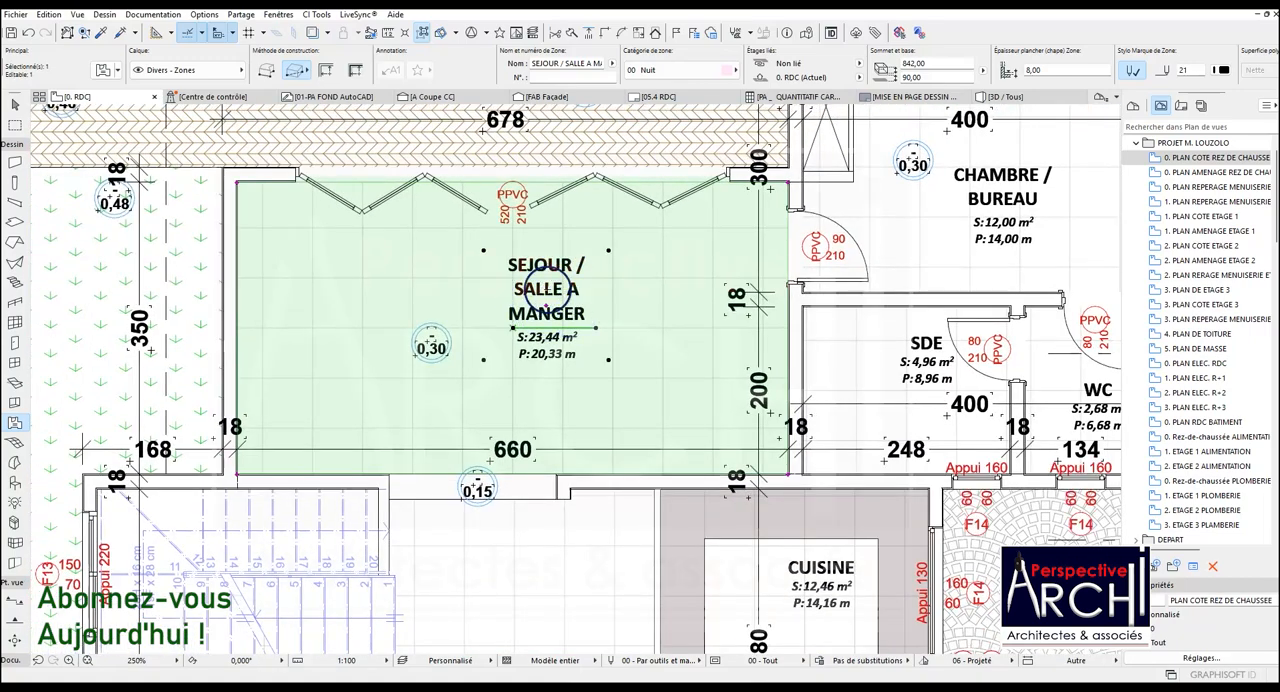
{"action": "scroll", "coordinate": [562, 310], "scroll_direction": "down", "scroll_amount": 1}
{"action": "scroll", "coordinate": [562, 305], "scroll_direction": "up", "scroll_amount": 3}
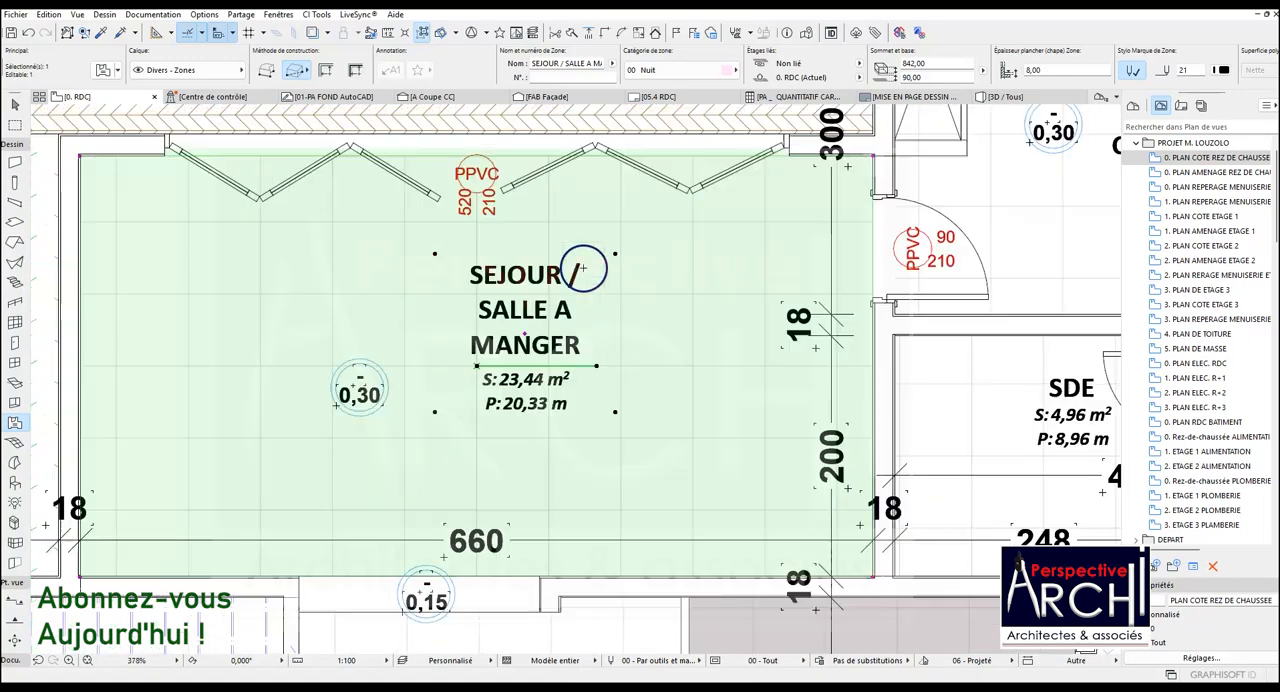
{"action": "scroll", "coordinate": [562, 298], "scroll_direction": "down", "scroll_amount": 3}
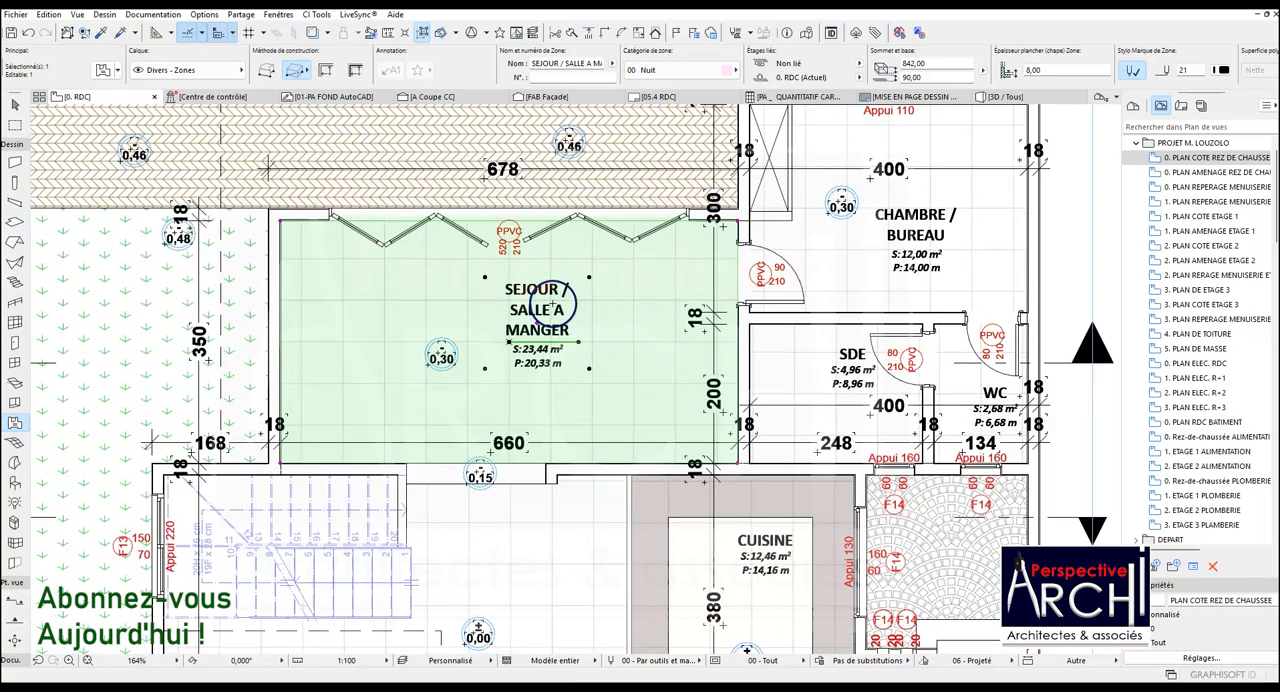
{"action": "scroll", "coordinate": [543, 302], "scroll_direction": "down", "scroll_amount": 3}
{"action": "scroll", "coordinate": [570, 288], "scroll_direction": "up", "scroll_amount": 3}
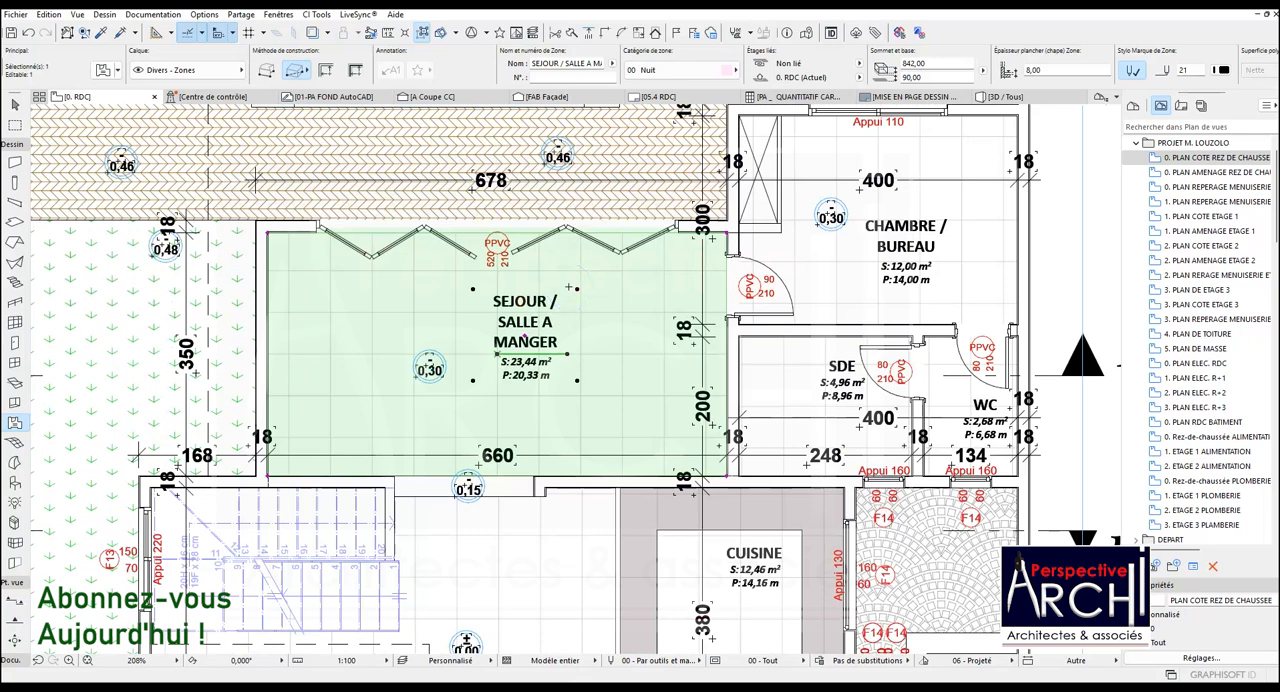